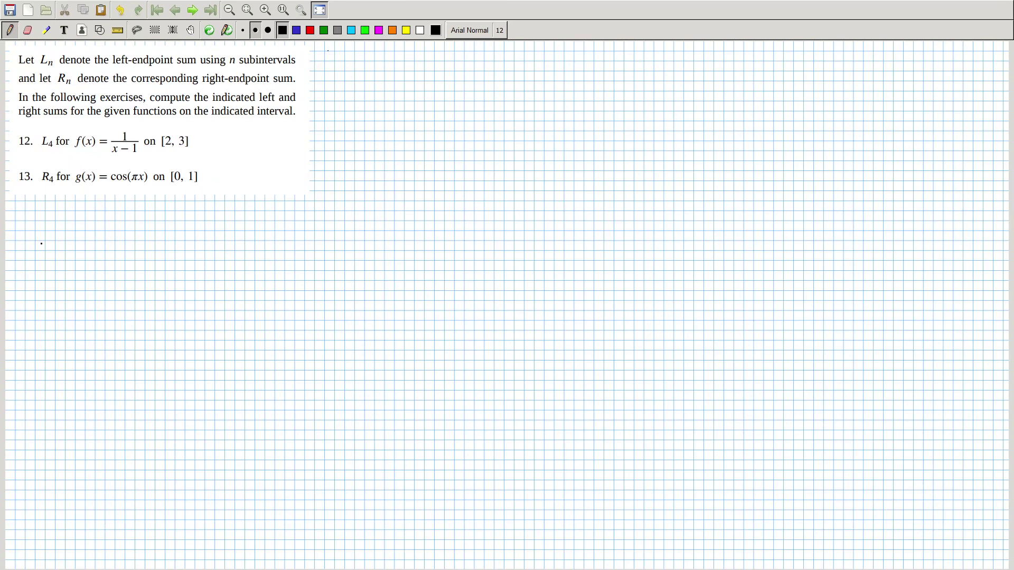
- Rule the table with a horizontal header line and two vertical column dividers
{"action": "left_click", "coordinate": [117, 30]}
{"action": "left_click_drag", "start_coordinate": [39, 256], "coordinate": [326, 254]}
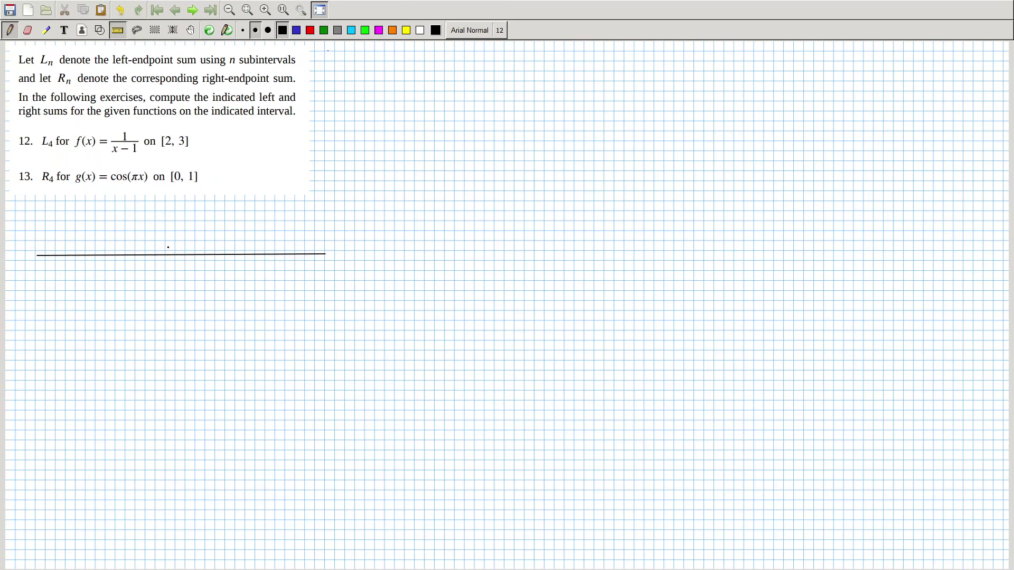
{"action": "mouse_move", "coordinate": [166, 219]}
{"action": "left_mouse_down"}
{"action": "mouse_move", "coordinate": [176, 356]}
{"action": "mouse_move", "coordinate": [164, 489]}
{"action": "left_mouse_up"}
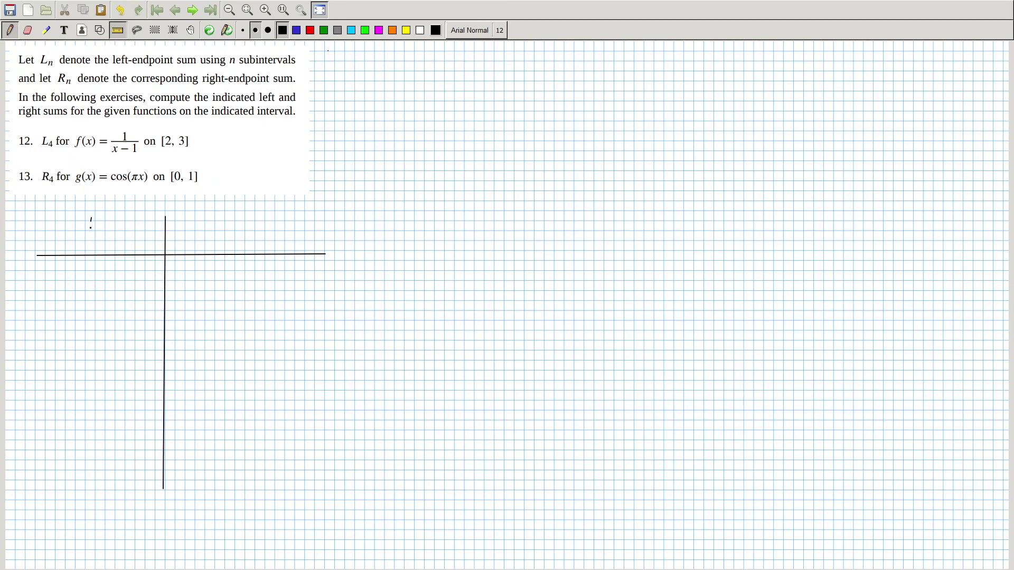
{"action": "left_click_drag", "start_coordinate": [90, 224], "coordinate": [86, 491]}
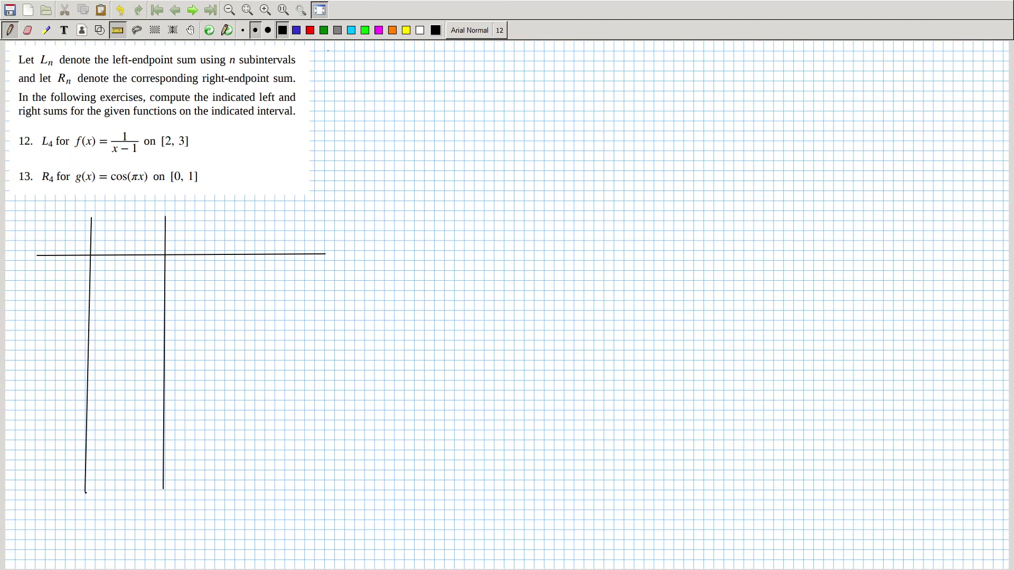
- Handwrite the n heading and row numbers 1 through 4 in the first column
{"action": "left_click", "coordinate": [117, 30]}
{"action": "left_click_drag", "start_coordinate": [54, 239], "coordinate": [65, 337]}
{"action": "left_click", "coordinate": [59, 362]}
{"action": "left_click_drag", "start_coordinate": [48, 370], "coordinate": [47, 440]}
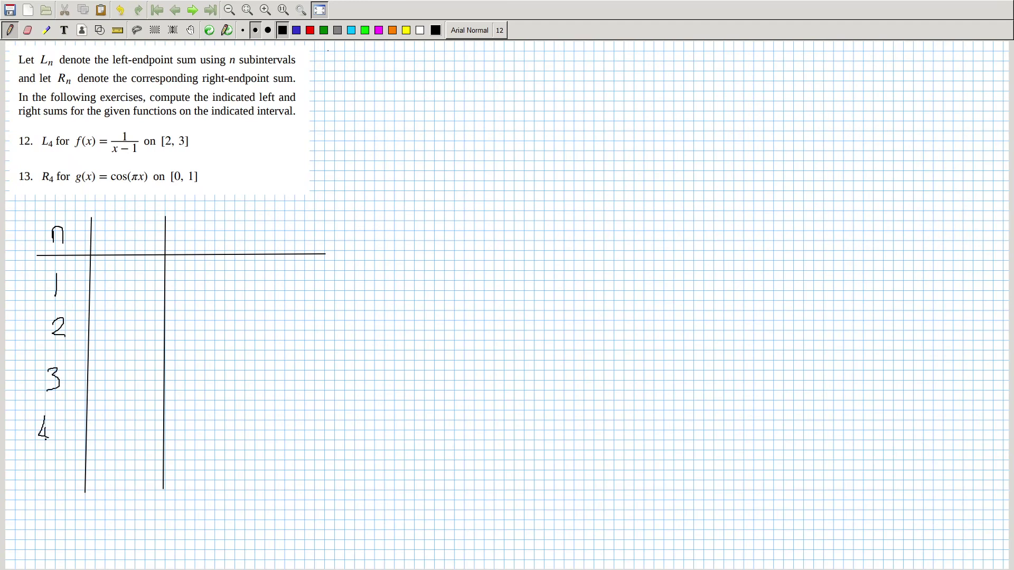
{"action": "left_click_drag", "start_coordinate": [111, 406], "coordinate": [95, 434]}
- Undo the stray and mistaken strokes in row 4 of the x column
{"action": "key", "text": "ctrl+z"}
{"action": "mouse_move", "coordinate": [102, 416]}
{"action": "left_mouse_down"}
{"action": "mouse_move", "coordinate": [125, 434]}
{"action": "mouse_move", "coordinate": [141, 418]}
{"action": "mouse_move", "coordinate": [135, 429]}
{"action": "left_mouse_up"}
{"action": "key", "text": "ctrl+z"}
- Write 2, 2⅓ in row 1, redoing the right endpoint, and 2⅓, 2 in row 2
{"action": "left_click_drag", "start_coordinate": [103, 274], "coordinate": [120, 292]}
{"action": "left_click_drag", "start_coordinate": [132, 269], "coordinate": [135, 283]}
{"action": "key", "text": "ctrl+z"}
{"action": "mouse_move", "coordinate": [135, 269]}
{"action": "left_mouse_down"}
{"action": "mouse_move", "coordinate": [142, 283]}
{"action": "mouse_move", "coordinate": [157, 277]}
{"action": "mouse_move", "coordinate": [148, 283]}
{"action": "left_mouse_up"}
{"action": "left_click_drag", "start_coordinate": [95, 319], "coordinate": [113, 329]}
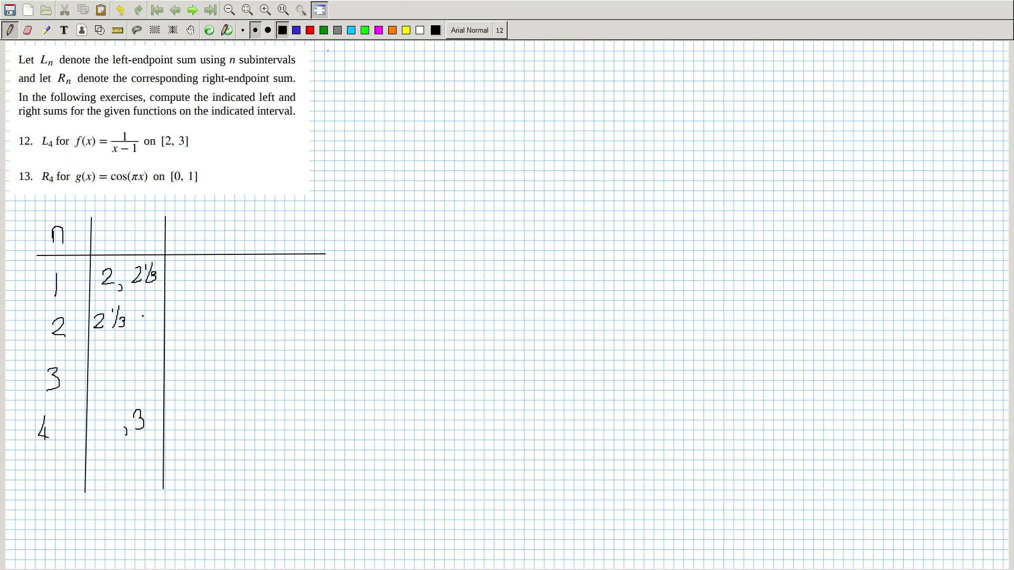
{"action": "left_click_drag", "start_coordinate": [139, 313], "coordinate": [146, 325]}
- Undo the thirds and write quarter-step intervals 2–2¼ and 2¼–2½ in rows 1 and 2
{"action": "key", "text": "ctrl+z"}
{"action": "key", "text": "ctrl+z"}
{"action": "key", "text": "ctrl+z"}
{"action": "key", "text": "ctrl+z"}
{"action": "key", "text": "ctrl+z"}
{"action": "key", "text": "ctrl+z"}
{"action": "left_click_drag", "start_coordinate": [158, 269], "coordinate": [158, 282]}
{"action": "left_click_drag", "start_coordinate": [93, 317], "coordinate": [104, 323]}
{"action": "mouse_move", "coordinate": [111, 313]}
{"action": "left_mouse_down"}
{"action": "mouse_move", "coordinate": [105, 333]}
{"action": "mouse_move", "coordinate": [143, 329]}
{"action": "left_mouse_up"}
{"action": "left_click", "coordinate": [116, 332]}
{"action": "left_click_drag", "start_coordinate": [146, 321], "coordinate": [154, 330]}
- Write the intervals 2½–2¾ in row 3 and 2¾–3 in row 4
{"action": "mouse_move", "coordinate": [89, 366]}
{"action": "left_mouse_down"}
{"action": "mouse_move", "coordinate": [86, 384]}
{"action": "mouse_move", "coordinate": [97, 388]}
{"action": "left_mouse_up"}
{"action": "mouse_move", "coordinate": [103, 379]}
{"action": "left_mouse_down"}
{"action": "mouse_move", "coordinate": [112, 387]}
{"action": "mouse_move", "coordinate": [140, 379]}
{"action": "mouse_move", "coordinate": [145, 365]}
{"action": "mouse_move", "coordinate": [143, 383]}
{"action": "mouse_move", "coordinate": [157, 384]}
{"action": "left_mouse_up"}
{"action": "left_click", "coordinate": [101, 423]}
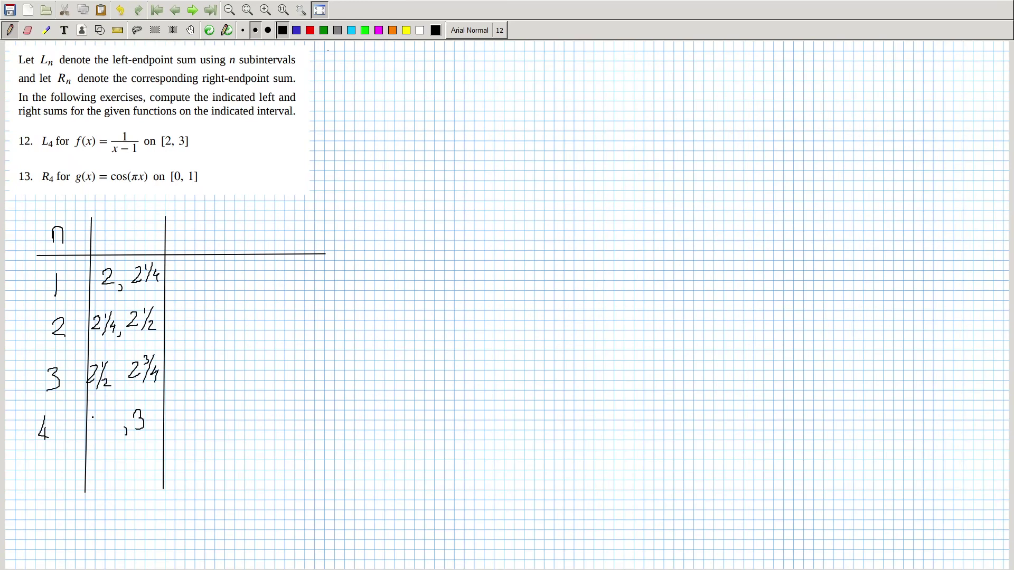
{"action": "mouse_move", "coordinate": [90, 414]}
{"action": "left_mouse_down"}
{"action": "mouse_move", "coordinate": [89, 432]}
{"action": "mouse_move", "coordinate": [103, 420]}
{"action": "left_mouse_up"}
{"action": "mouse_move", "coordinate": [115, 410]}
{"action": "left_mouse_down"}
{"action": "mouse_move", "coordinate": [106, 428]}
{"action": "mouse_move", "coordinate": [116, 438]}
{"action": "left_mouse_up"}
{"action": "left_click", "coordinate": [45, 30]}
- Highlight the left endpoints in yellow and write the x and f(x) column headings
{"action": "left_click_drag", "start_coordinate": [113, 269], "coordinate": [97, 444]}
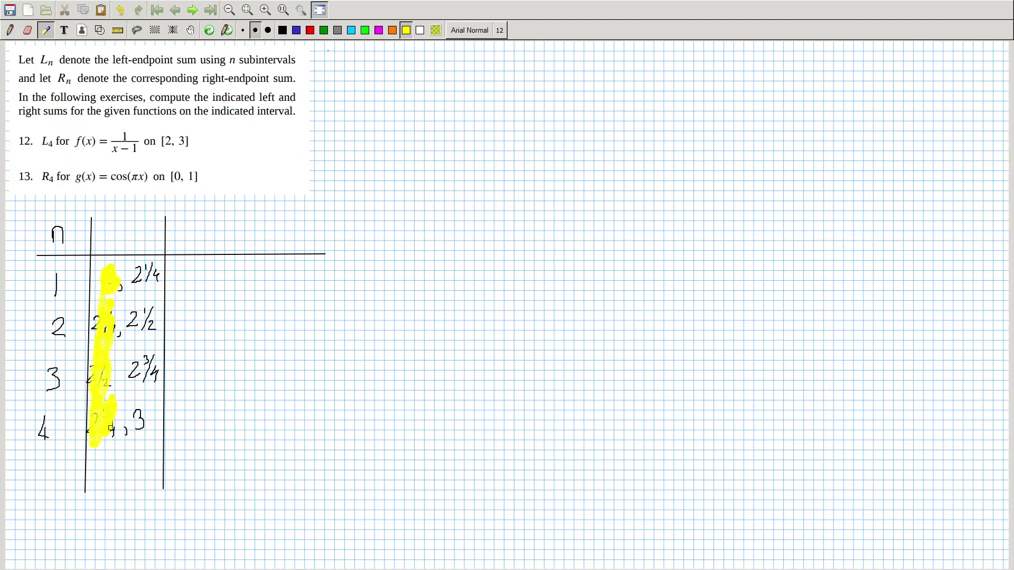
{"action": "left_click", "coordinate": [10, 30]}
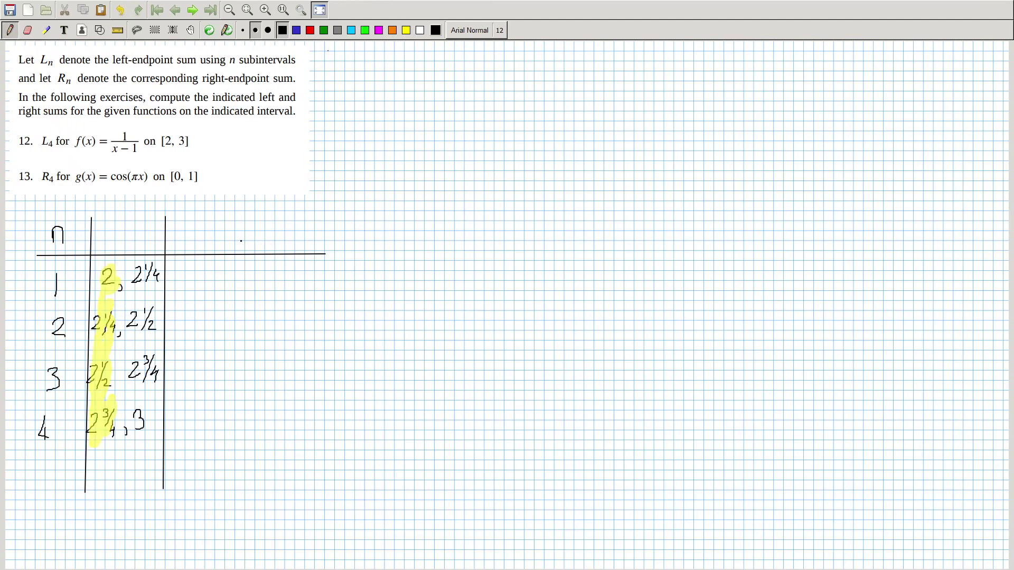
{"action": "mouse_move", "coordinate": [218, 225]}
{"action": "left_mouse_down"}
{"action": "mouse_move", "coordinate": [213, 248]}
{"action": "mouse_move", "coordinate": [226, 237]}
{"action": "left_mouse_up"}
{"action": "left_click_drag", "start_coordinate": [111, 243], "coordinate": [105, 250]}
{"action": "left_click_drag", "start_coordinate": [121, 239], "coordinate": [121, 250]}
{"action": "mouse_move", "coordinate": [242, 228]}
{"action": "left_mouse_down"}
{"action": "mouse_move", "coordinate": [235, 254]}
{"action": "mouse_move", "coordinate": [253, 244]}
{"action": "left_mouse_up"}
{"action": "left_click_drag", "start_coordinate": [259, 237], "coordinate": [274, 255]}
- Label the table as problem 12 with a circled 12
{"action": "mouse_move", "coordinate": [22, 198]}
{"action": "left_mouse_down"}
{"action": "mouse_move", "coordinate": [22, 209]}
{"action": "mouse_move", "coordinate": [33, 208]}
{"action": "left_mouse_up"}
{"action": "left_click_drag", "start_coordinate": [36, 189], "coordinate": [53, 199]}
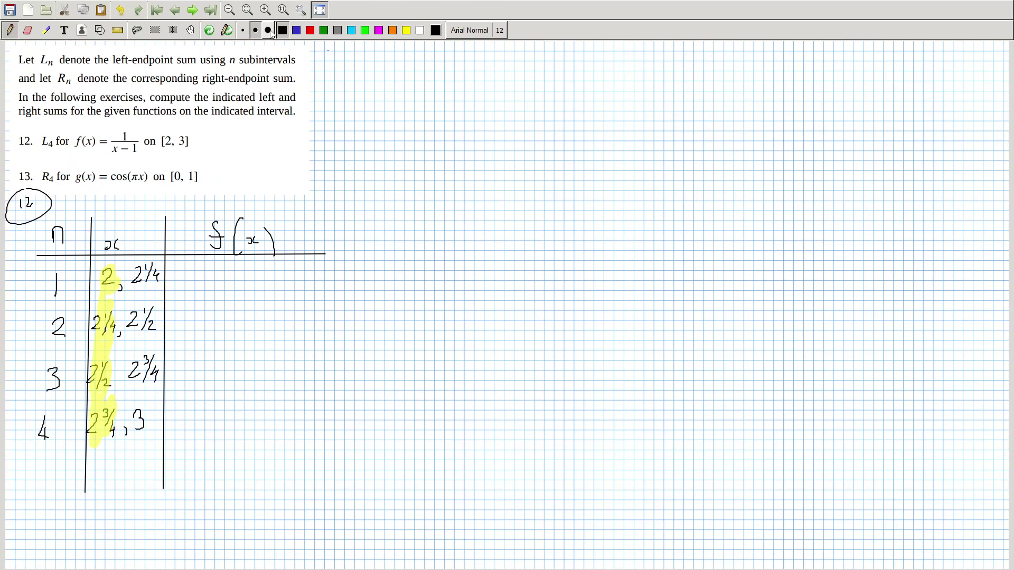
{"action": "left_click", "coordinate": [269, 30]}
- Write 1 as the first f(x) value in the top row
{"action": "left_click_drag", "start_coordinate": [214, 262], "coordinate": [213, 272]}
- Write the f(x) values 0.8, 0.6 and 0.5714… in rows 2 to 4
{"action": "left_click_drag", "start_coordinate": [207, 299], "coordinate": [230, 298]}
{"action": "left_click", "coordinate": [217, 308]}
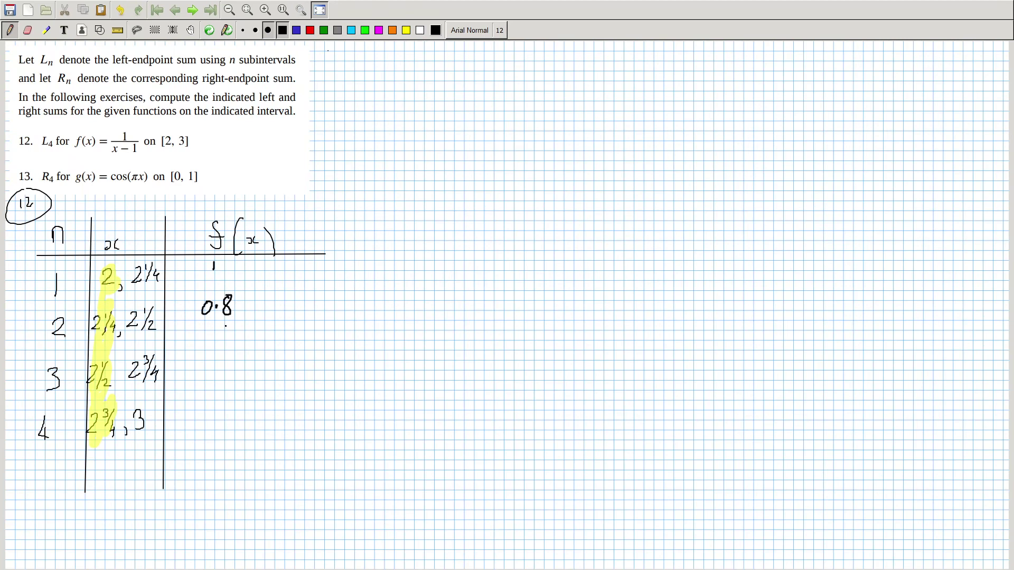
{"action": "left_click_drag", "start_coordinate": [200, 346], "coordinate": [220, 355]}
{"action": "left_click", "coordinate": [209, 355]}
{"action": "left_click", "coordinate": [207, 405]}
{"action": "mouse_move", "coordinate": [197, 398]}
{"action": "left_mouse_down"}
{"action": "mouse_move", "coordinate": [195, 412]}
{"action": "mouse_move", "coordinate": [213, 394]}
{"action": "mouse_move", "coordinate": [213, 409]}
{"action": "mouse_move", "coordinate": [255, 404]}
{"action": "left_mouse_up"}
{"action": "left_click", "coordinate": [240, 406]}
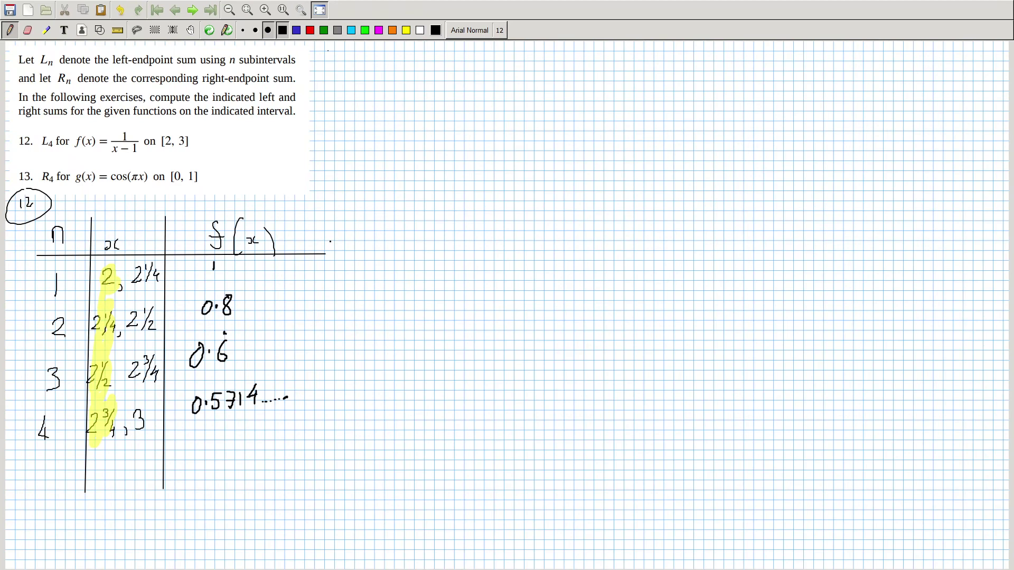
- Add a Δx column with its heading, a border line, and ¼ in the first two rows
{"action": "left_click_drag", "start_coordinate": [329, 243], "coordinate": [357, 243]}
{"action": "left_click_drag", "start_coordinate": [305, 223], "coordinate": [305, 485]}
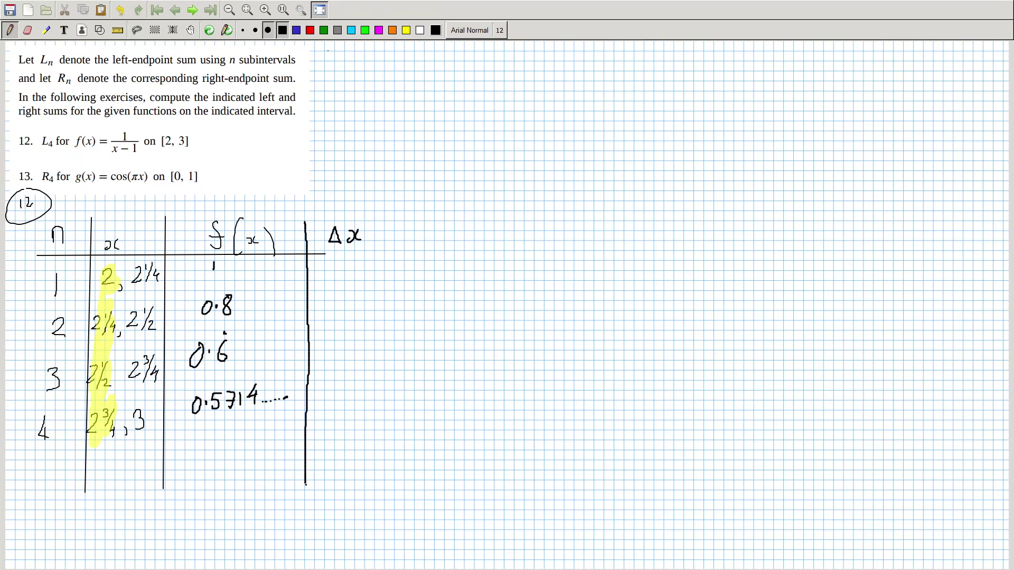
{"action": "mouse_move", "coordinate": [341, 256]}
{"action": "left_mouse_down"}
{"action": "mouse_move", "coordinate": [335, 277]}
{"action": "mouse_move", "coordinate": [352, 270]}
{"action": "mouse_move", "coordinate": [327, 304]}
{"action": "left_mouse_up"}
{"action": "mouse_move", "coordinate": [341, 289]}
{"action": "left_mouse_down"}
{"action": "mouse_move", "coordinate": [349, 299]}
{"action": "mouse_move", "coordinate": [330, 347]}
{"action": "mouse_move", "coordinate": [349, 336]}
{"action": "left_mouse_up"}
- Finish ¼ in Δx rows 3 and 4 and write Σ f(x) Δx = below the table
{"action": "left_click_drag", "start_coordinate": [345, 331], "coordinate": [335, 395]}
{"action": "left_click_drag", "start_coordinate": [349, 377], "coordinate": [353, 394]}
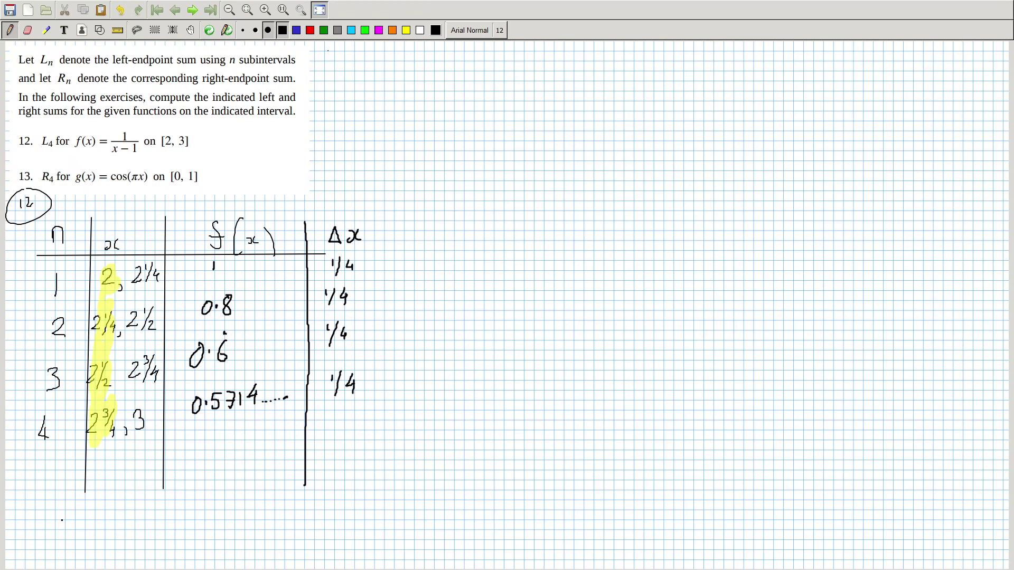
{"action": "mouse_move", "coordinate": [59, 514]}
{"action": "left_mouse_down"}
{"action": "mouse_move", "coordinate": [78, 515]}
{"action": "mouse_move", "coordinate": [76, 538]}
{"action": "mouse_move", "coordinate": [92, 540]}
{"action": "mouse_move", "coordinate": [106, 523]}
{"action": "mouse_move", "coordinate": [117, 542]}
{"action": "left_mouse_up"}
{"action": "left_click_drag", "start_coordinate": [120, 526], "coordinate": [132, 532]}
{"action": "mouse_move", "coordinate": [132, 513]}
{"action": "left_mouse_down"}
{"action": "mouse_move", "coordinate": [133, 542]}
{"action": "mouse_move", "coordinate": [184, 542]}
{"action": "mouse_move", "coordinate": [231, 524]}
{"action": "left_mouse_up"}
{"action": "left_click_drag", "start_coordinate": [220, 530], "coordinate": [231, 529]}
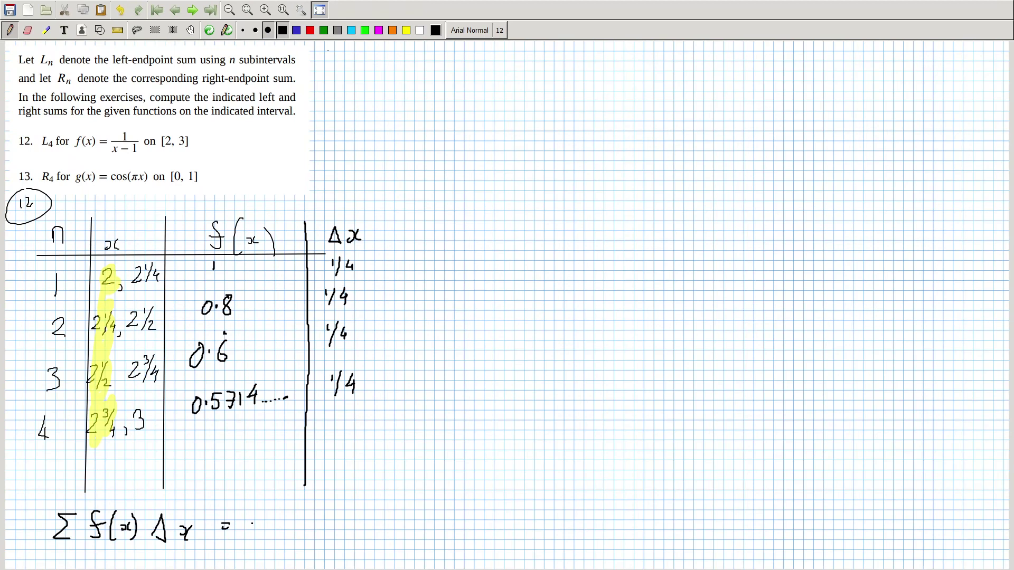
- Write the result 0.76 with the (2dp) rounding note
{"action": "mouse_move", "coordinate": [262, 520]}
{"action": "left_mouse_down"}
{"action": "mouse_move", "coordinate": [294, 530]}
{"action": "mouse_move", "coordinate": [313, 518]}
{"action": "mouse_move", "coordinate": [392, 523]}
{"action": "left_mouse_up"}
{"action": "left_click_drag", "start_coordinate": [397, 514], "coordinate": [398, 520]}
{"action": "left_click_drag", "start_coordinate": [402, 503], "coordinate": [404, 534]}
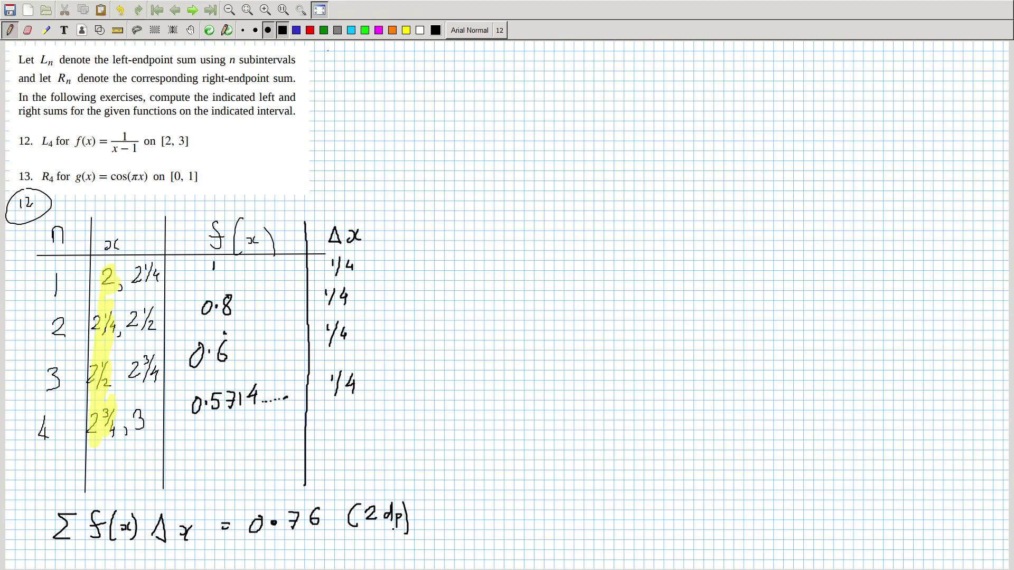
- Label problem 13 with a circled 13 and rule its header line and two column dividers
{"action": "mouse_move", "coordinate": [426, 62]}
{"action": "left_mouse_down"}
{"action": "mouse_move", "coordinate": [428, 79]}
{"action": "mouse_move", "coordinate": [427, 56]}
{"action": "left_mouse_up"}
{"action": "left_click", "coordinate": [117, 31]}
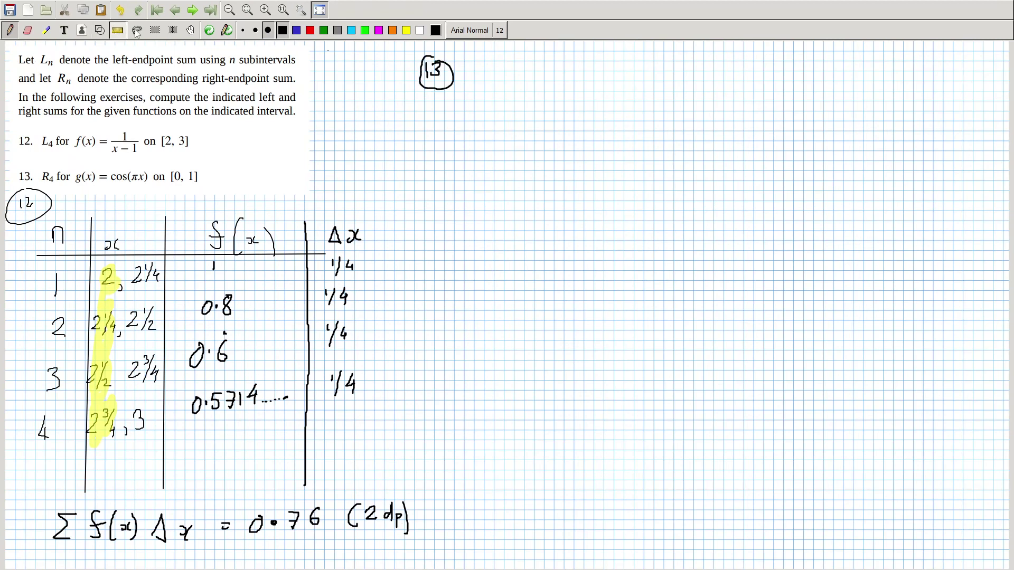
{"action": "left_click_drag", "start_coordinate": [516, 101], "coordinate": [889, 100]}
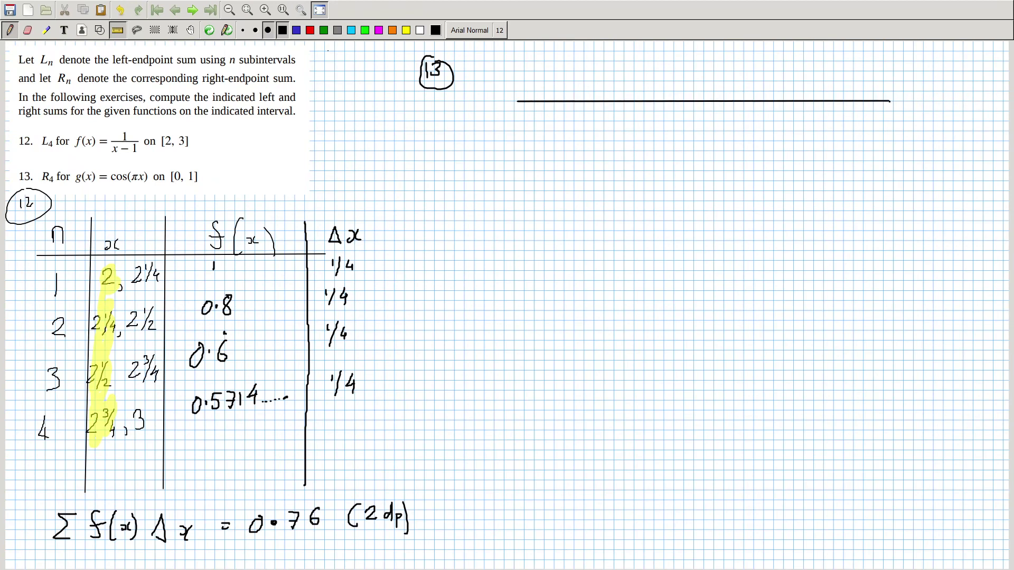
{"action": "left_click_drag", "start_coordinate": [616, 69], "coordinate": [616, 344]}
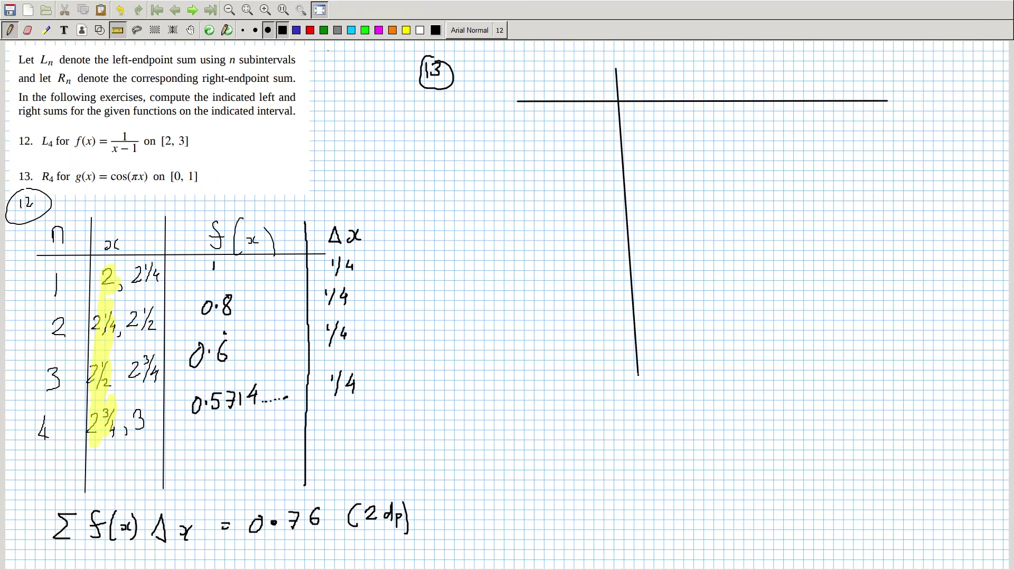
{"action": "left_click_drag", "start_coordinate": [722, 73], "coordinate": [727, 336]}
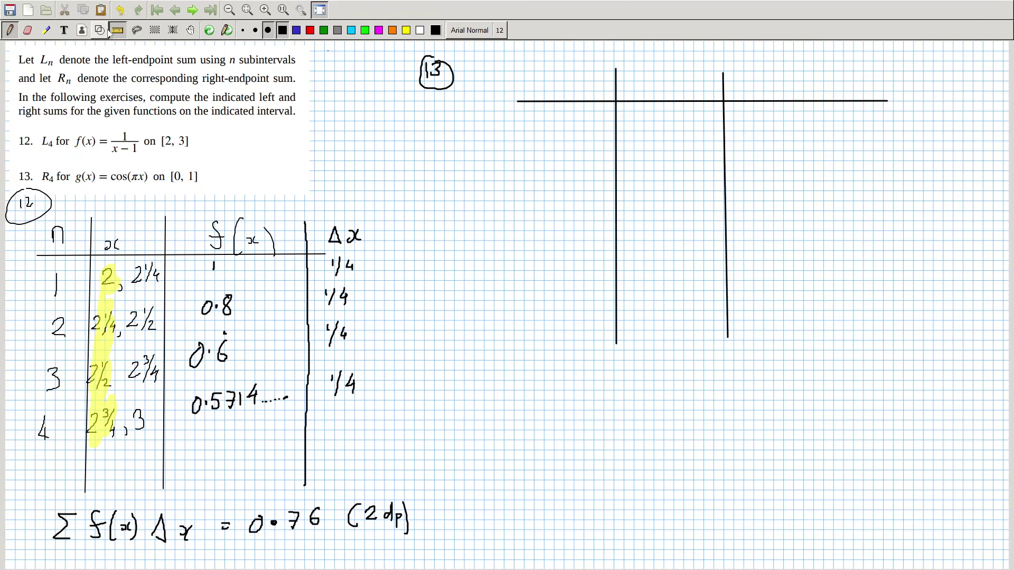
- Write the n heading, row numbers 1–4, and endpoints 0–¼ and ¼–½
{"action": "mouse_move", "coordinate": [549, 92]}
{"action": "left_mouse_down"}
{"action": "mouse_move", "coordinate": [557, 73]}
{"action": "mouse_move", "coordinate": [562, 277]}
{"action": "left_mouse_up"}
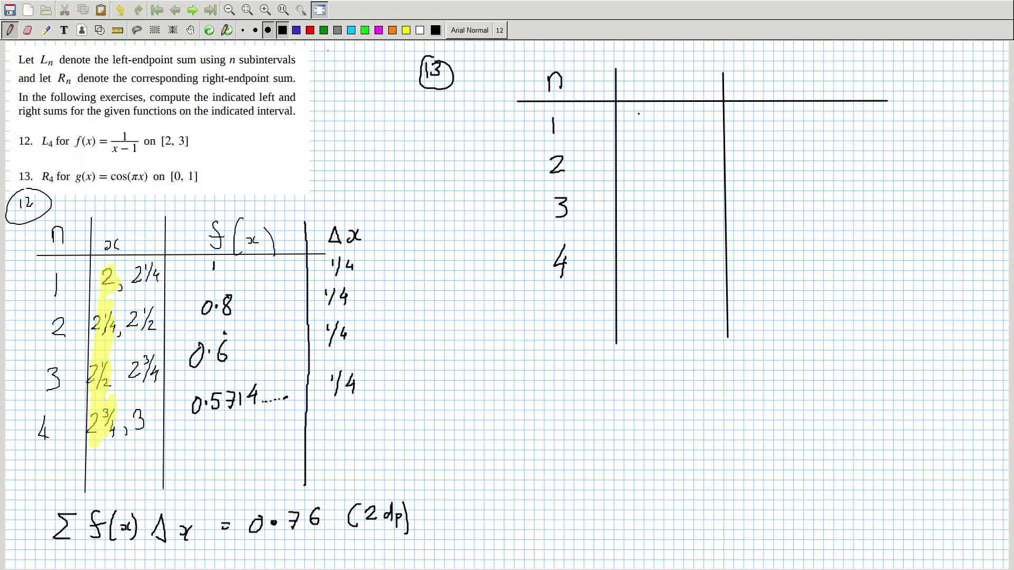
{"action": "mouse_move", "coordinate": [639, 113]}
{"action": "left_mouse_down"}
{"action": "mouse_move", "coordinate": [688, 127]}
{"action": "mouse_move", "coordinate": [711, 114]}
{"action": "mouse_move", "coordinate": [711, 130]}
{"action": "left_mouse_up"}
{"action": "mouse_move", "coordinate": [641, 145]}
{"action": "left_mouse_down"}
{"action": "mouse_move", "coordinate": [633, 165]}
{"action": "mouse_move", "coordinate": [687, 153]}
{"action": "mouse_move", "coordinate": [686, 170]}
{"action": "mouse_move", "coordinate": [703, 166]}
{"action": "left_mouse_up"}
{"action": "left_click_drag", "start_coordinate": [637, 191], "coordinate": [638, 200]}
{"action": "mouse_move", "coordinate": [645, 192]}
{"action": "left_mouse_down"}
{"action": "mouse_move", "coordinate": [634, 212]}
{"action": "mouse_move", "coordinate": [686, 193]}
{"action": "mouse_move", "coordinate": [688, 212]}
{"action": "left_mouse_up"}
- Write endpoints ½–¾ and ¾–1 in rows 3 and 4 and head the column x
{"action": "left_click_drag", "start_coordinate": [701, 190], "coordinate": [708, 209]}
{"action": "left_click_drag", "start_coordinate": [630, 244], "coordinate": [634, 256]}
{"action": "mouse_move", "coordinate": [643, 244]}
{"action": "left_mouse_down"}
{"action": "mouse_move", "coordinate": [634, 275]}
{"action": "mouse_move", "coordinate": [653, 266]}
{"action": "left_mouse_up"}
{"action": "left_click_drag", "start_coordinate": [649, 259], "coordinate": [649, 269]}
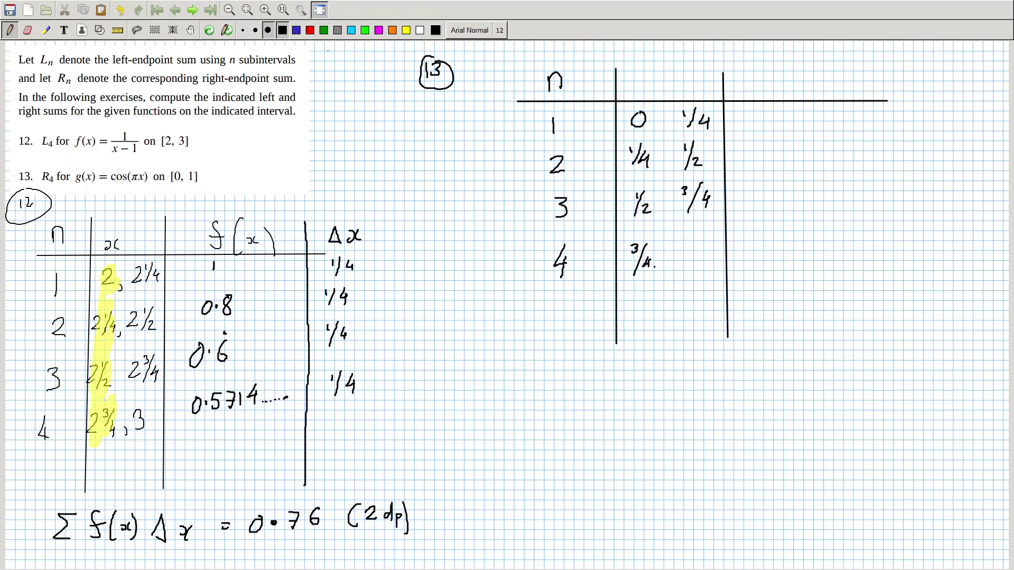
{"action": "left_click_drag", "start_coordinate": [701, 246], "coordinate": [698, 270]}
{"action": "left_click_drag", "start_coordinate": [687, 78], "coordinate": [689, 87]}
{"action": "left_click_drag", "start_coordinate": [703, 73], "coordinate": [698, 83]}
{"action": "left_click", "coordinate": [45, 29]}
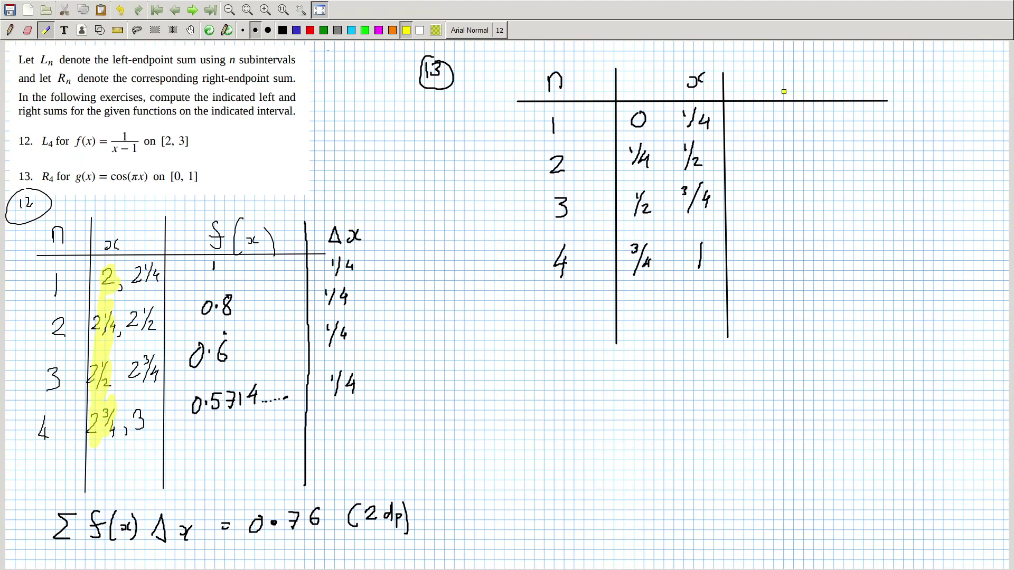
- Highlight right endpoints ¼ through 1 in yellow, mark the heading x*, and begin f(x*)
{"action": "mouse_move", "coordinate": [688, 113]}
{"action": "left_mouse_down"}
{"action": "mouse_move", "coordinate": [706, 139]}
{"action": "mouse_move", "coordinate": [711, 198]}
{"action": "mouse_move", "coordinate": [694, 250]}
{"action": "left_mouse_up"}
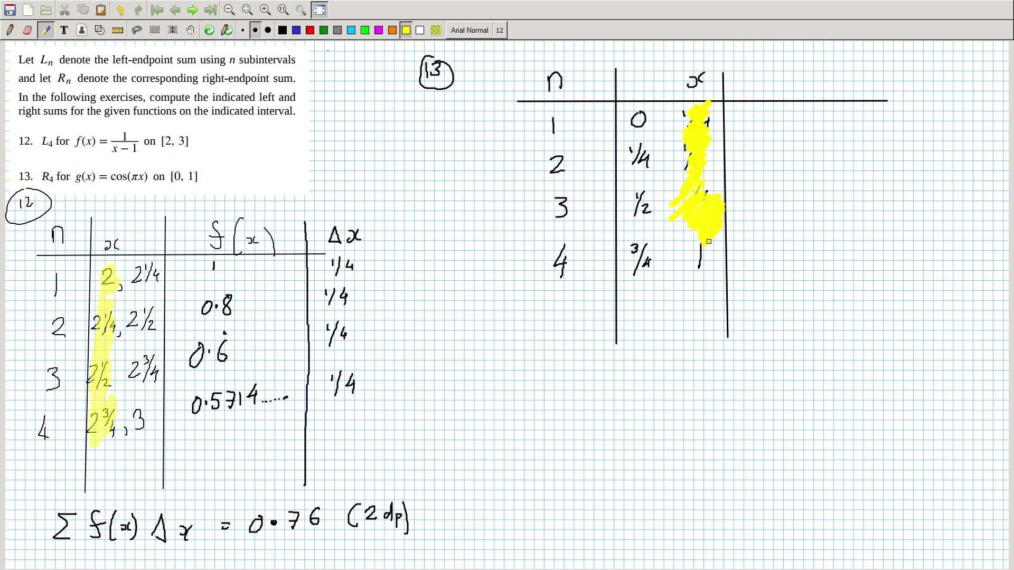
{"action": "left_click", "coordinate": [10, 30]}
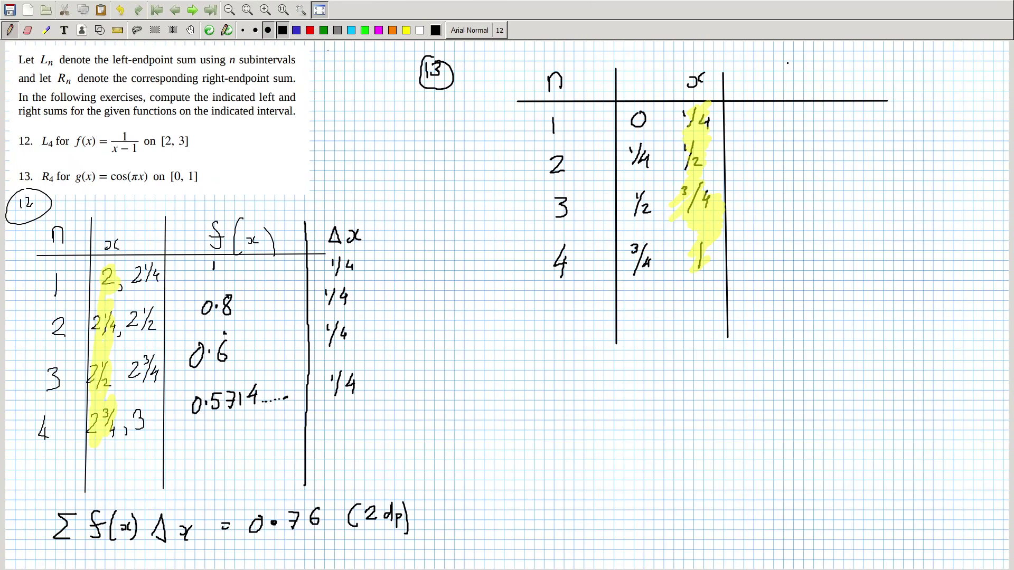
{"action": "mouse_move", "coordinate": [707, 62]}
{"action": "left_mouse_down"}
{"action": "mouse_move", "coordinate": [716, 69]}
{"action": "mouse_move", "coordinate": [707, 71]}
{"action": "left_mouse_up"}
{"action": "left_click_drag", "start_coordinate": [712, 61], "coordinate": [712, 74]}
{"action": "mouse_move", "coordinate": [782, 65]}
{"action": "left_mouse_down"}
{"action": "mouse_move", "coordinate": [776, 103]}
{"action": "mouse_move", "coordinate": [796, 84]}
{"action": "left_mouse_up"}
{"action": "mouse_move", "coordinate": [804, 67]}
{"action": "left_mouse_down"}
{"action": "mouse_move", "coordinate": [798, 101]}
{"action": "mouse_move", "coordinate": [808, 94]}
{"action": "left_mouse_up"}
- Complete the f(x*) heading and note Δx = 1/4
{"action": "mouse_move", "coordinate": [824, 80]}
{"action": "left_mouse_down"}
{"action": "mouse_move", "coordinate": [819, 94]}
{"action": "mouse_move", "coordinate": [832, 76]}
{"action": "left_mouse_up"}
{"action": "left_click_drag", "start_coordinate": [832, 70], "coordinate": [833, 107]}
{"action": "mouse_move", "coordinate": [889, 89]}
{"action": "left_mouse_down"}
{"action": "mouse_move", "coordinate": [905, 96]}
{"action": "mouse_move", "coordinate": [944, 80]}
{"action": "left_mouse_up"}
{"action": "left_click_drag", "start_coordinate": [937, 85], "coordinate": [962, 76]}
{"action": "mouse_move", "coordinate": [955, 76]}
{"action": "left_mouse_down"}
{"action": "mouse_move", "coordinate": [971, 75]}
{"action": "mouse_move", "coordinate": [968, 87]}
{"action": "left_mouse_up"}
{"action": "left_click_drag", "start_coordinate": [965, 83], "coordinate": [965, 97]}
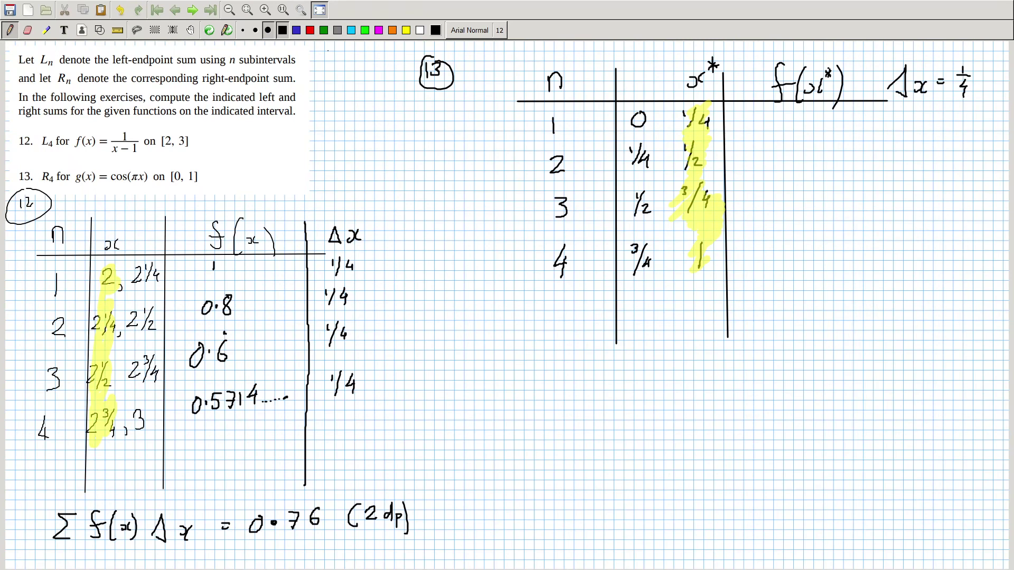
- Write 0.7071 in row 1 and 0 in row 2 of the f(x*) column
{"action": "left_click", "coordinate": [781, 125]}
{"action": "left_click_drag", "start_coordinate": [773, 113], "coordinate": [832, 126]}
{"action": "mouse_move", "coordinate": [825, 117]}
{"action": "left_mouse_down"}
{"action": "mouse_move", "coordinate": [844, 126]}
{"action": "mouse_move", "coordinate": [805, 143]}
{"action": "left_mouse_up"}
{"action": "left_click", "coordinate": [793, 172]}
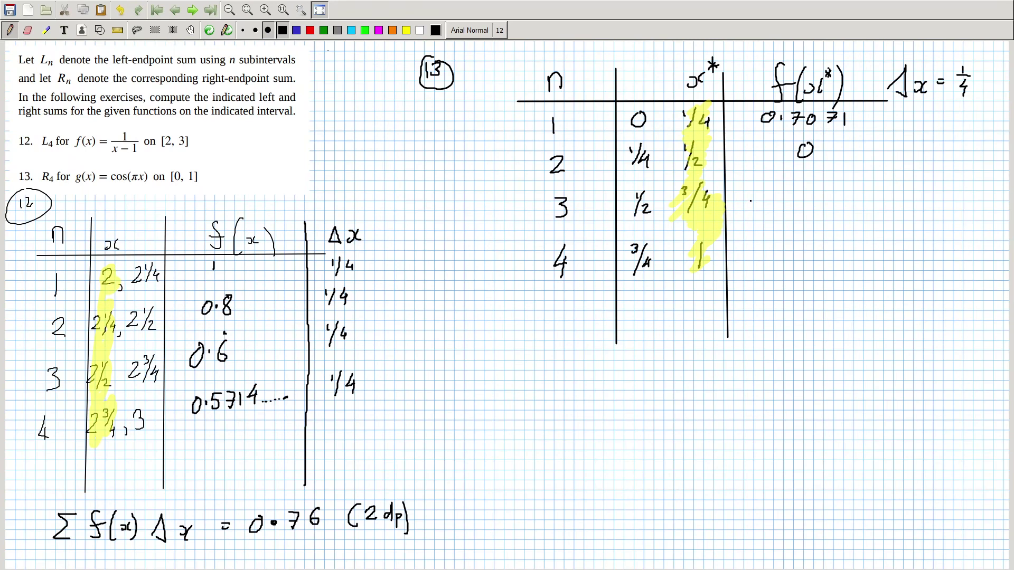
- Write −0.7071 in row 3 and −1 in row 4
{"action": "mouse_move", "coordinate": [749, 199]}
{"action": "left_mouse_down"}
{"action": "mouse_move", "coordinate": [802, 199]}
{"action": "mouse_move", "coordinate": [817, 187]}
{"action": "mouse_move", "coordinate": [833, 195]}
{"action": "left_mouse_up"}
{"action": "left_click_drag", "start_coordinate": [831, 187], "coordinate": [841, 186]}
{"action": "left_click_drag", "start_coordinate": [847, 179], "coordinate": [849, 198]}
{"action": "left_click_drag", "start_coordinate": [784, 258], "coordinate": [809, 258]}
{"action": "left_click_drag", "start_coordinate": [814, 249], "coordinate": [815, 262]}
{"action": "left_click", "coordinate": [310, 31]}
- Strike through the cancelling values in red and circle −1 with an arrow pointing to it
{"action": "left_click_drag", "start_coordinate": [764, 124], "coordinate": [829, 104]}
{"action": "mouse_move", "coordinate": [781, 201]}
{"action": "left_mouse_down"}
{"action": "mouse_move", "coordinate": [843, 164]}
{"action": "mouse_move", "coordinate": [852, 136]}
{"action": "left_mouse_up"}
{"action": "left_click_drag", "start_coordinate": [824, 238], "coordinate": [827, 239]}
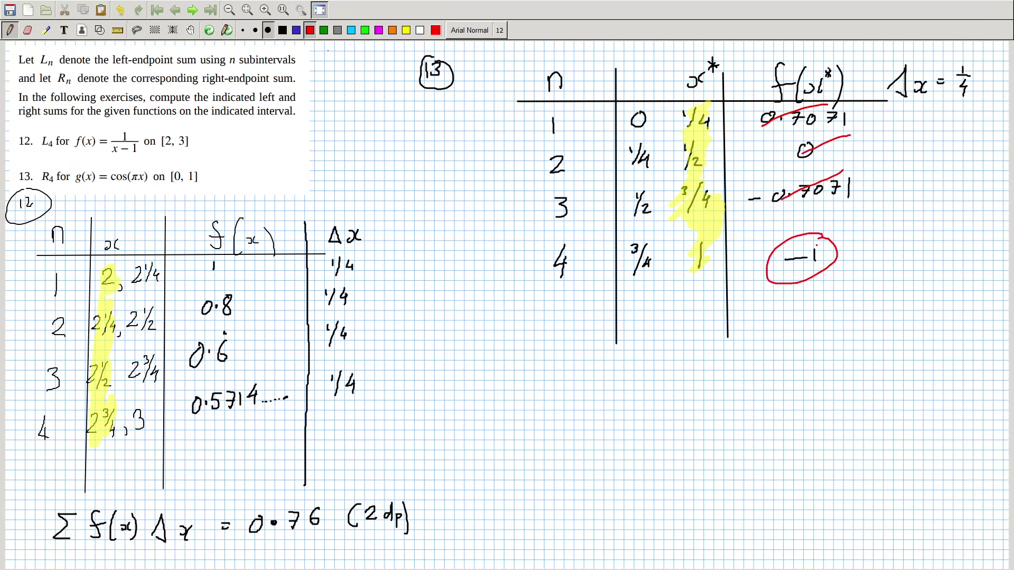
{"action": "mouse_move", "coordinate": [796, 293]}
{"action": "left_mouse_down"}
{"action": "mouse_move", "coordinate": [812, 291]}
{"action": "mouse_move", "coordinate": [824, 399]}
{"action": "mouse_move", "coordinate": [759, 442]}
{"action": "mouse_move", "coordinate": [826, 440]}
{"action": "mouse_move", "coordinate": [849, 426]}
{"action": "left_mouse_up"}
- Write 'Sum = −1/4' below the arrow and bring the textbook PDF forward
{"action": "left_click_drag", "start_coordinate": [840, 434], "coordinate": [901, 421]}
{"action": "mouse_move", "coordinate": [896, 425]}
{"action": "left_mouse_down"}
{"action": "mouse_move", "coordinate": [916, 424]}
{"action": "mouse_move", "coordinate": [911, 445]}
{"action": "left_mouse_up"}
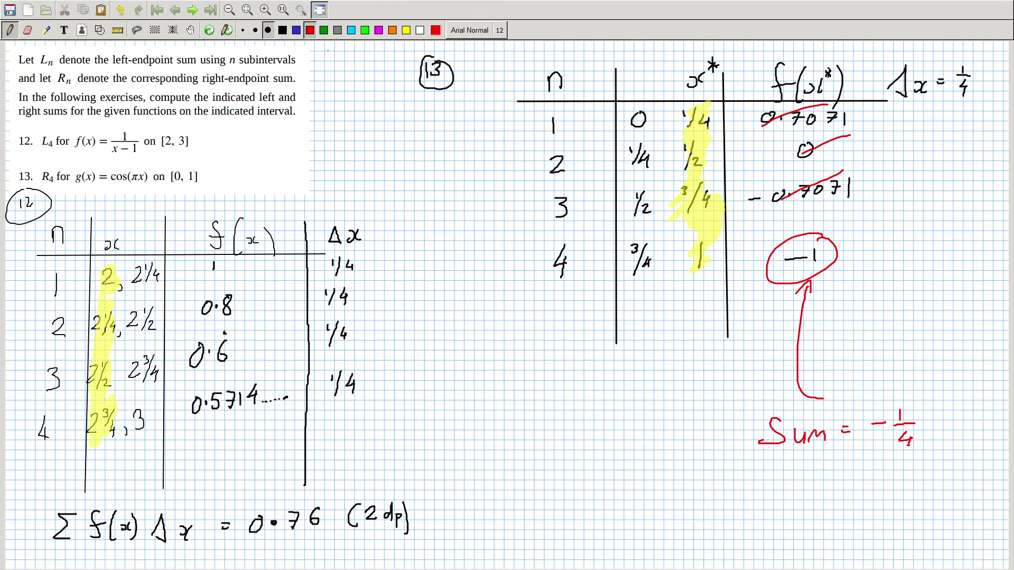
{"action": "key", "text": "alt+Tab"}
{"action": "key", "text": "alt+Tab"}
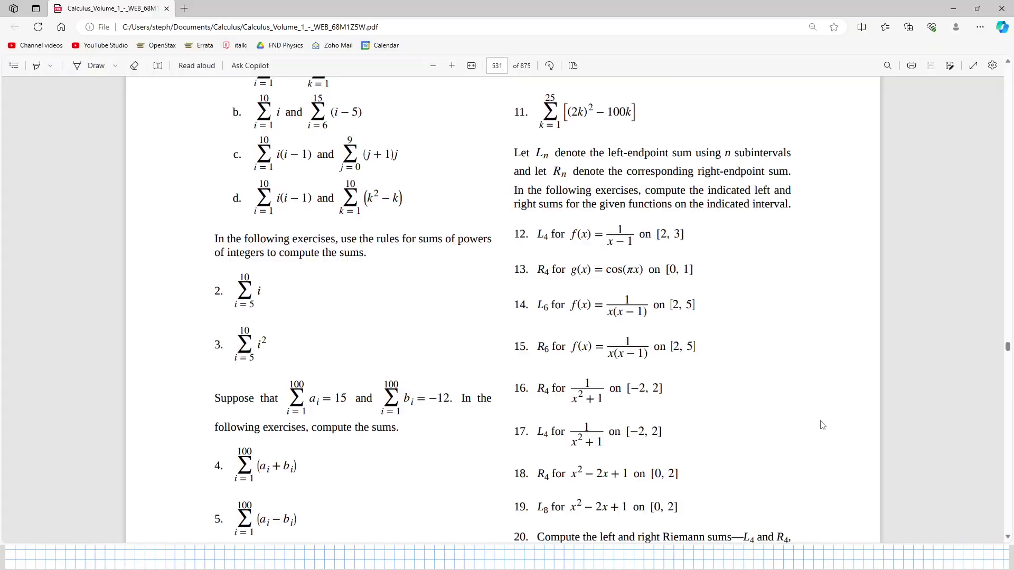
- Go to the Chapter 5 solutions through the textbook's table of contents
{"action": "left_click", "coordinate": [13, 65]}
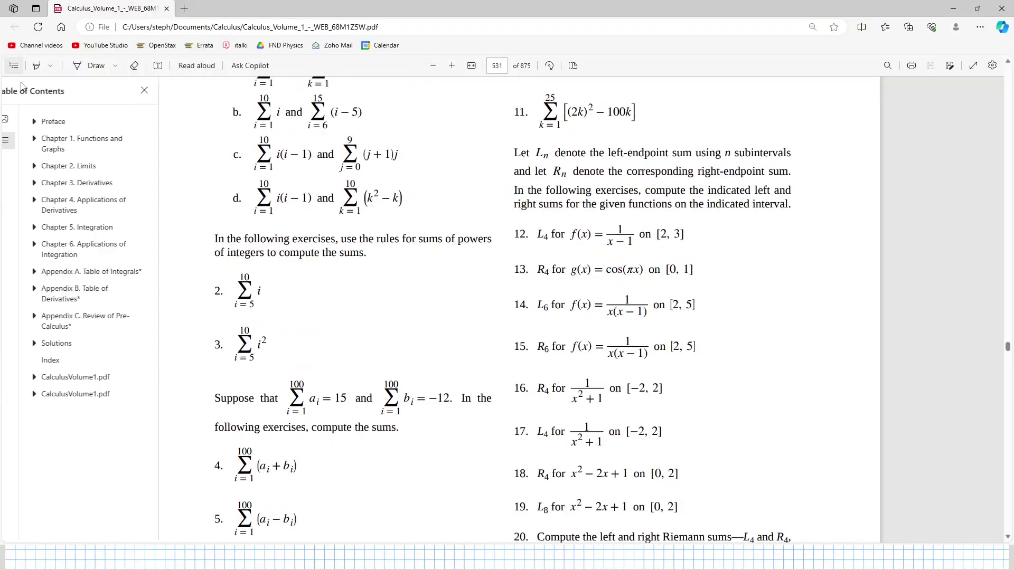
{"action": "left_click", "coordinate": [117, 389]}
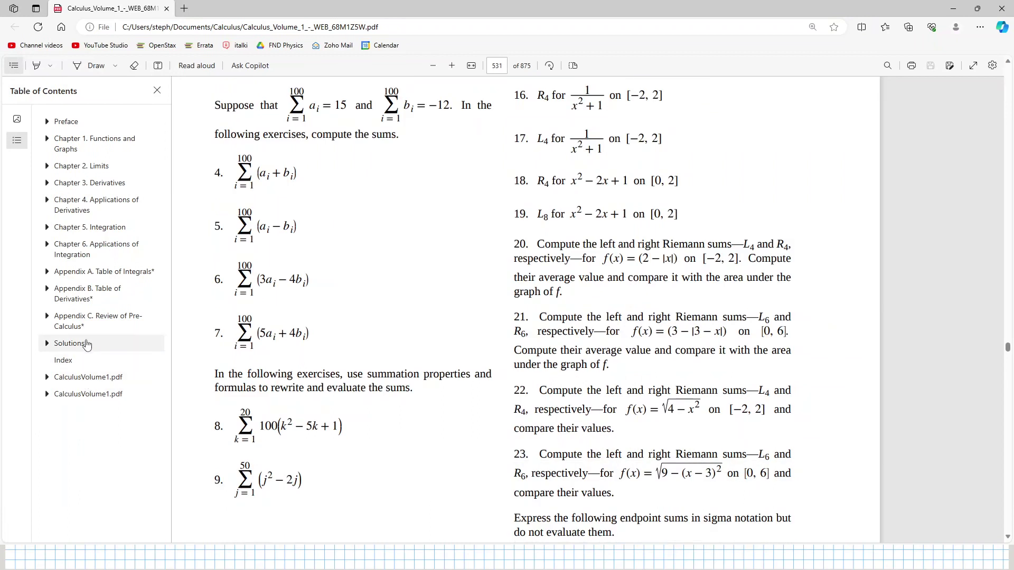
{"action": "left_click", "coordinate": [88, 344]}
{"action": "left_click", "coordinate": [45, 343]}
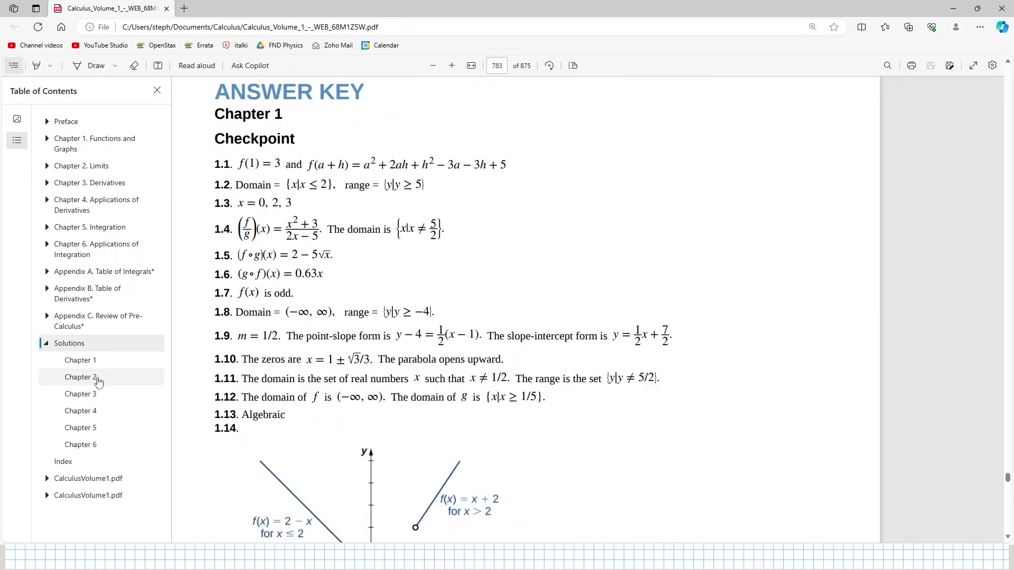
{"action": "left_click", "coordinate": [96, 431]}
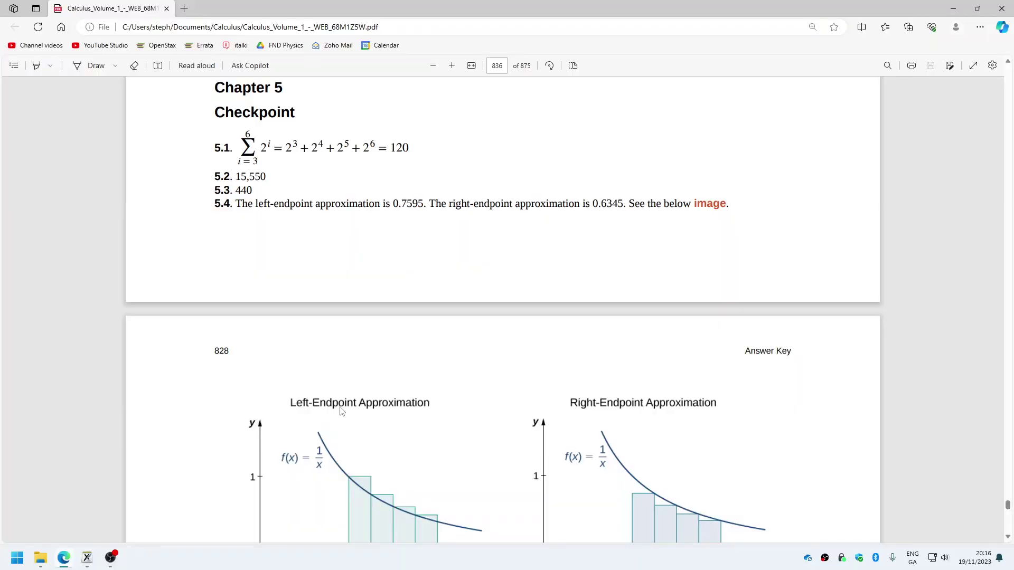
{"action": "scroll", "coordinate": [341, 411], "scroll_direction": "down", "scroll_amount": 5}
{"action": "scroll", "coordinate": [340, 412], "scroll_direction": "down", "scroll_amount": 5}
{"action": "scroll", "coordinate": [340, 411], "scroll_direction": "down", "scroll_amount": 5}
{"action": "scroll", "coordinate": [341, 411], "scroll_direction": "down", "scroll_amount": 5}
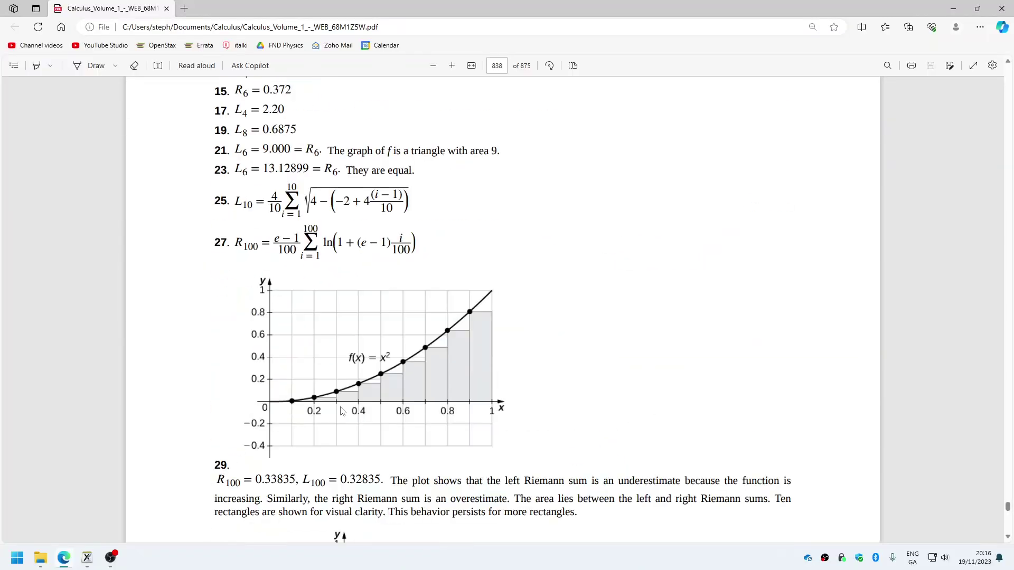
{"action": "scroll", "coordinate": [341, 411], "scroll_direction": "down", "scroll_amount": 2}
{"action": "scroll", "coordinate": [342, 410], "scroll_direction": "up", "scroll_amount": 2}
{"action": "scroll", "coordinate": [341, 411], "scroll_direction": "up", "scroll_amount": 2}
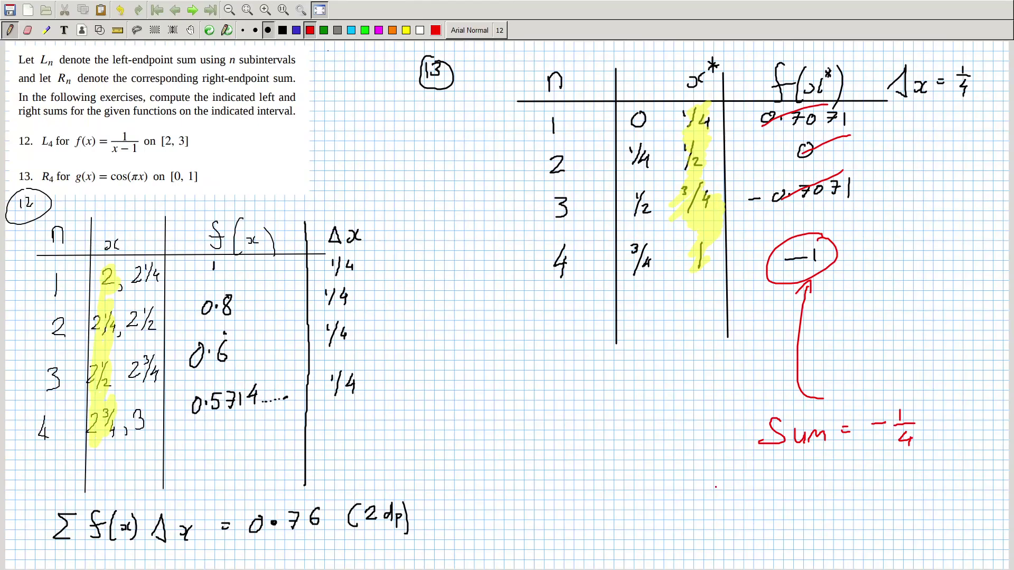
- Tick Sum = −1/4 in red as matching the answer key's R₄ = −0.25
{"action": "left_click_drag", "start_coordinate": [841, 489], "coordinate": [924, 443]}
{"action": "key", "text": "alt+Tab"}
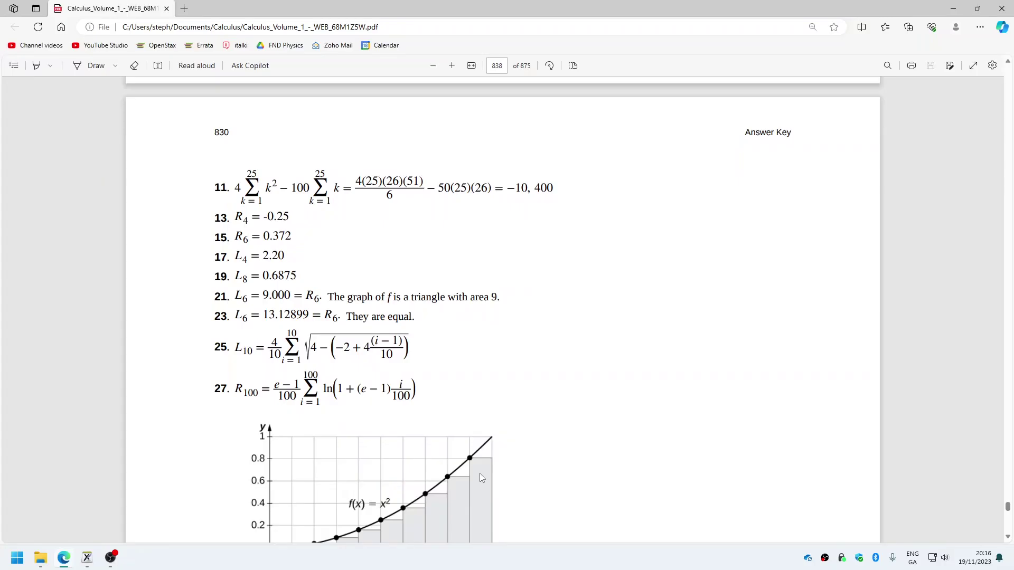
{"action": "key", "text": "alt+Tab"}
{"action": "key", "text": "alt+Tab"}
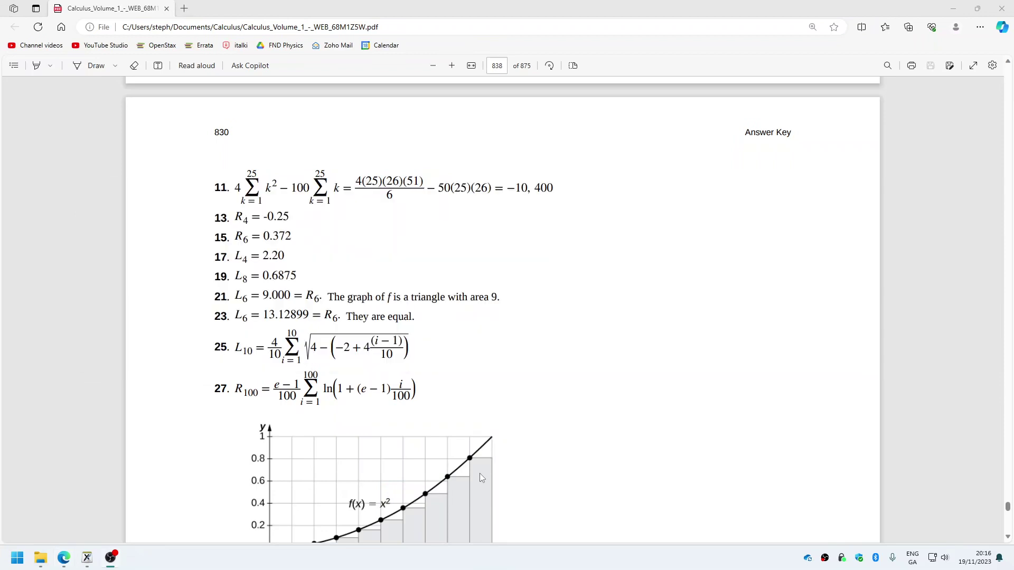